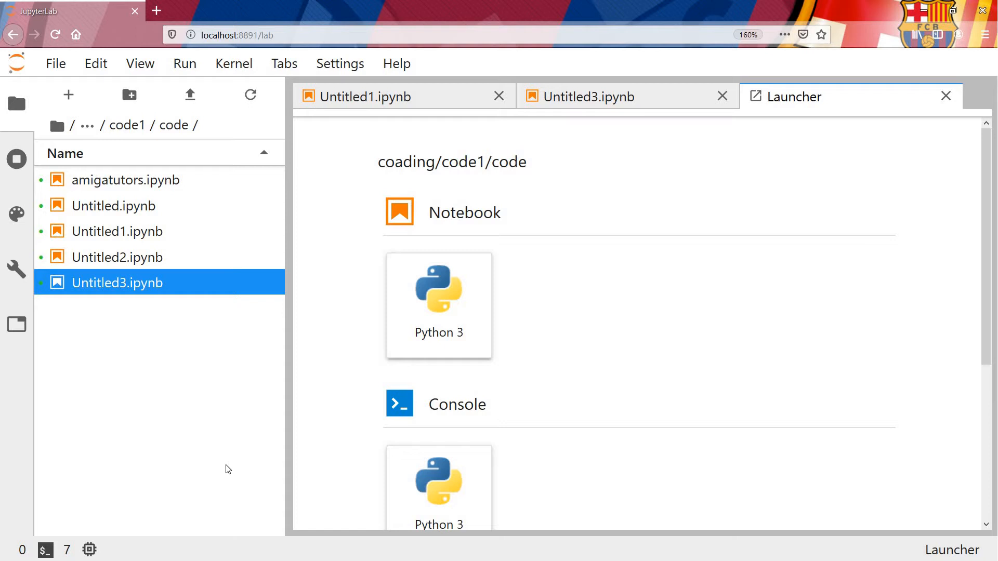
# - Start a Python 3 notebook and run print("Hello") in its first cell
pyautogui.click(467, 310)
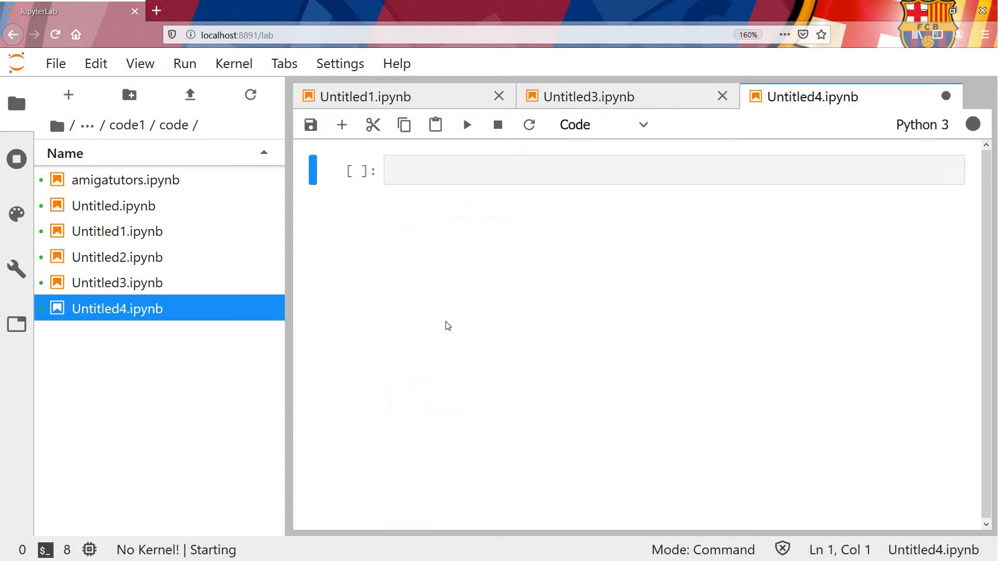
pyautogui.click(456, 167)
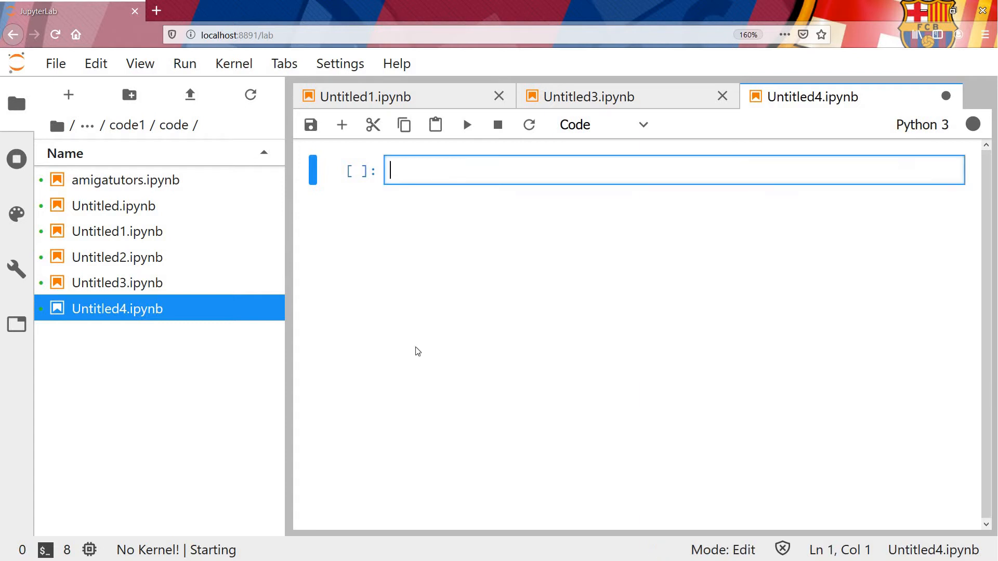
pyautogui.write('pr')
pyautogui.write('int')
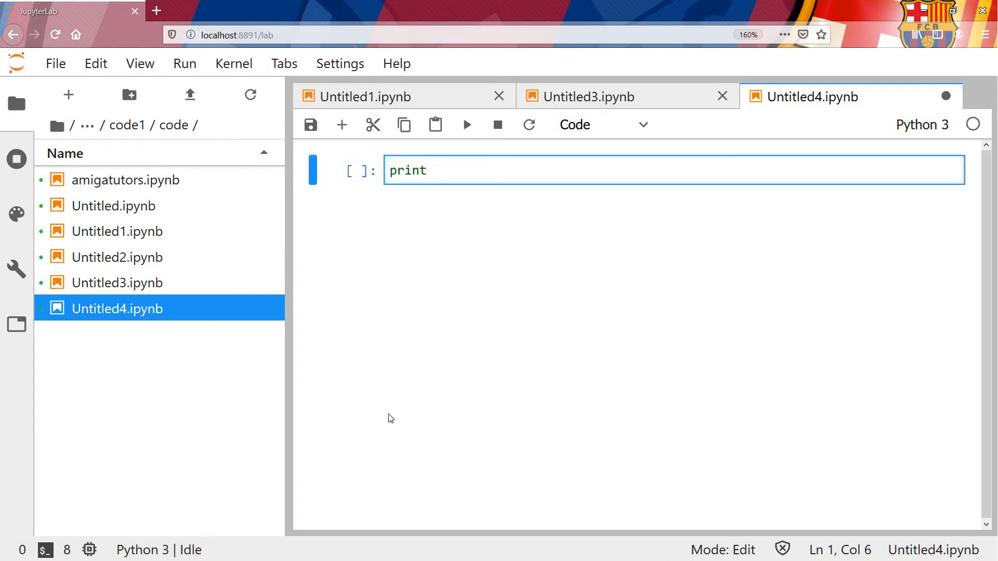
pyautogui.write('("')
pyautogui.write('Hello')
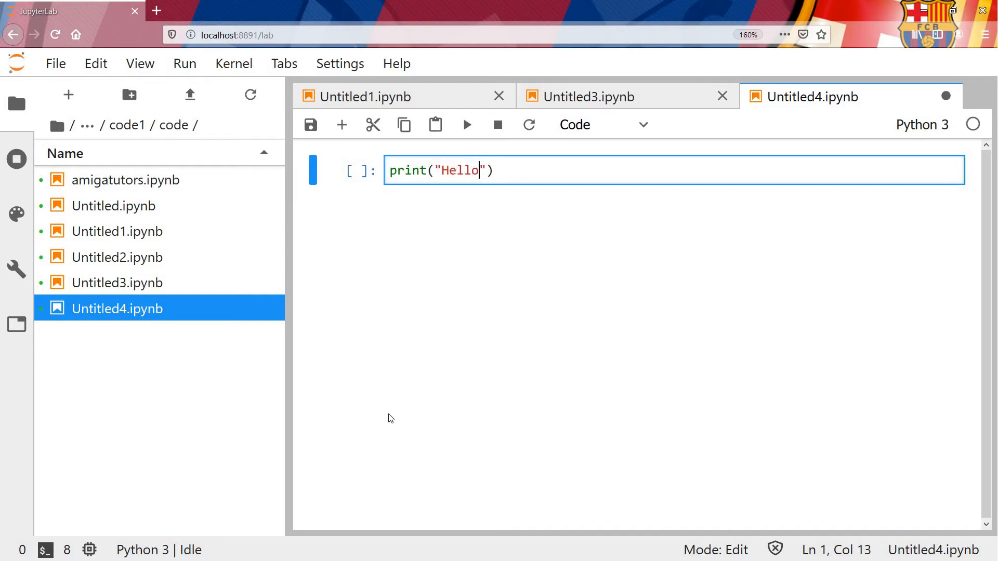
pyautogui.hotkey('shift', 'Return')
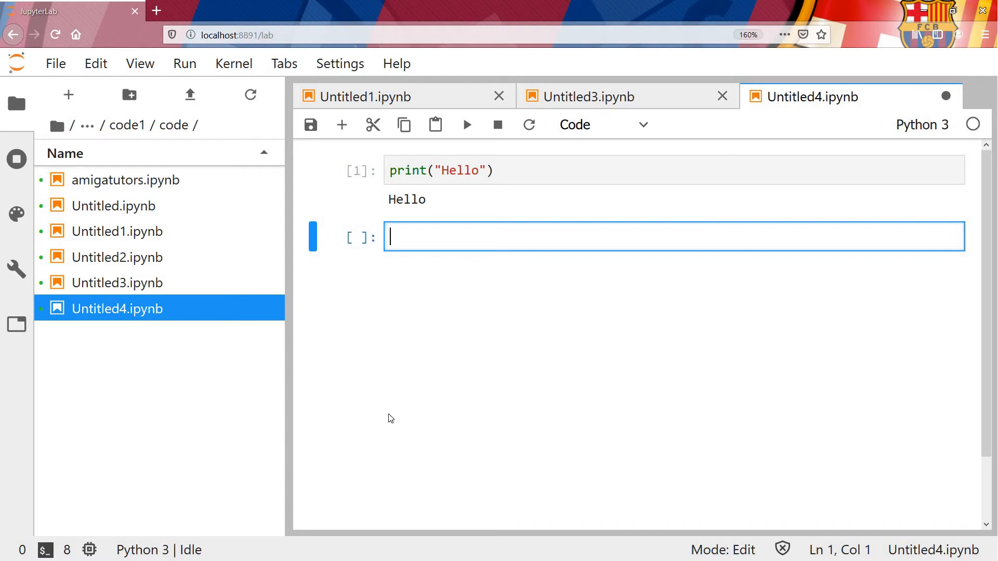
pyautogui.write('if')
pyautogui.write('10 ')
pyautogui.write('> ')
pyautogui.write('20 ')
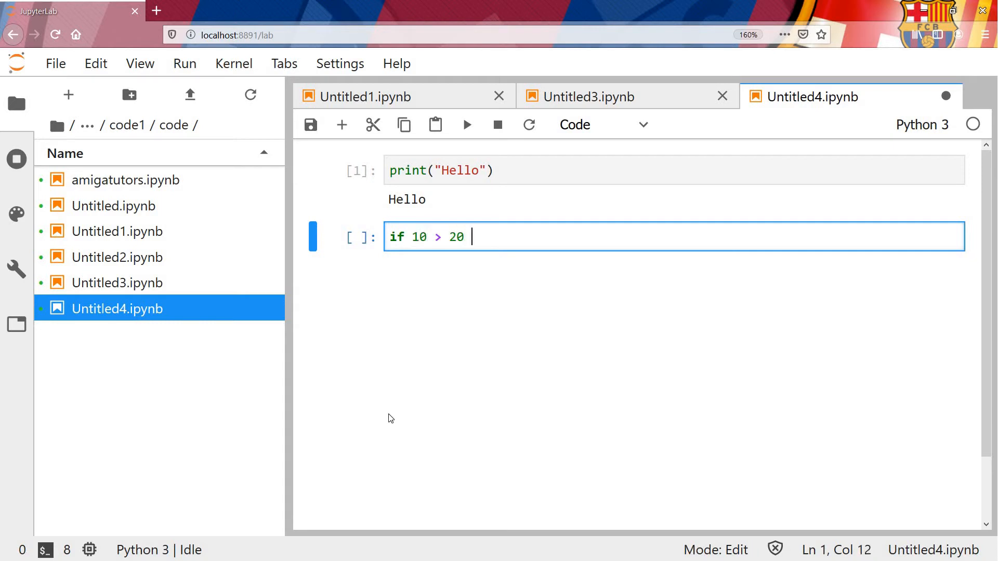
pyautogui.write(':')
# - Write if 10 > 20: with an indented print("10 is greater than 20") body
pyautogui.press('Return')
pyautogui.write('pri')
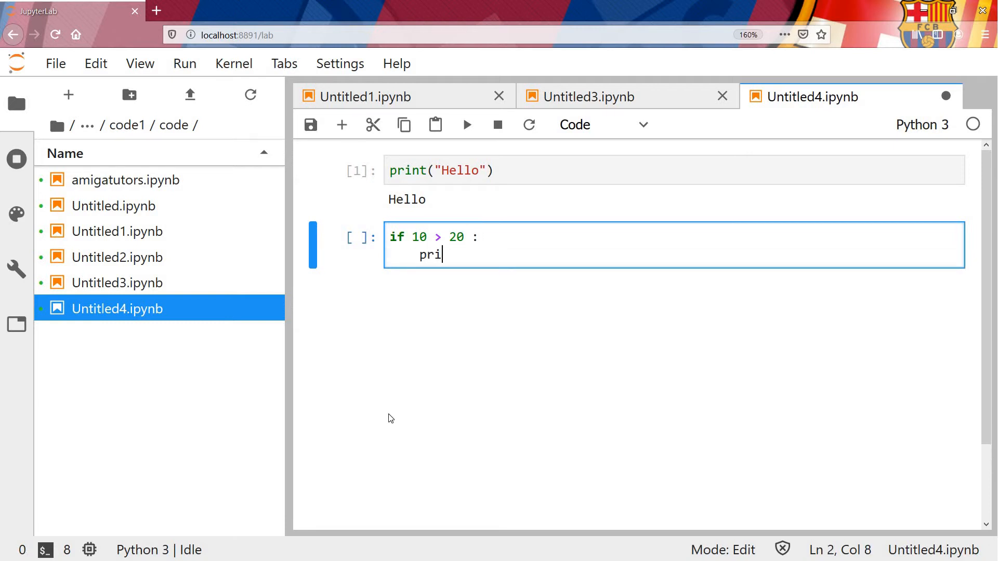
pyautogui.write('nt(')
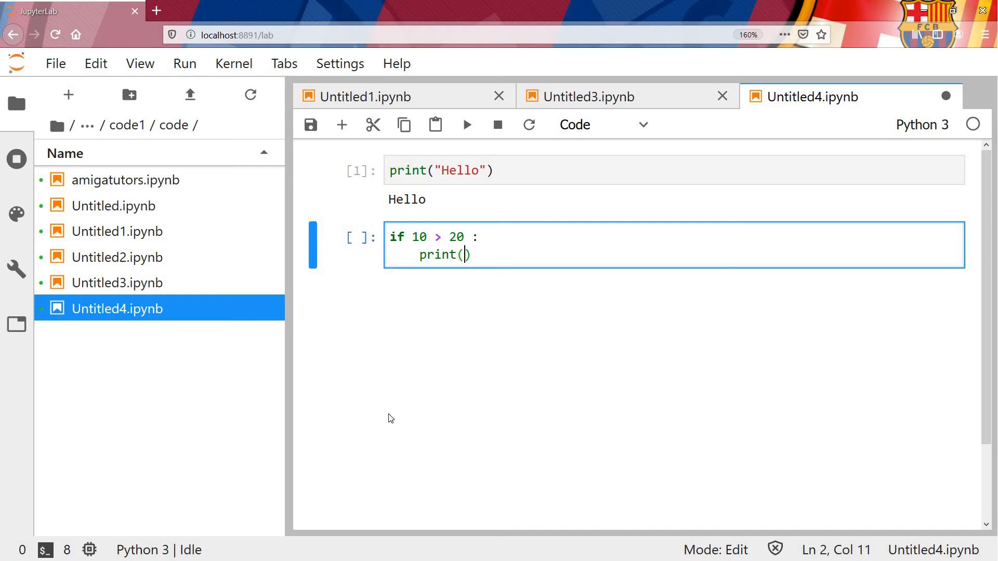
pyautogui.write('"1')
pyautogui.write('0 is ')
pyautogui.write('greate')
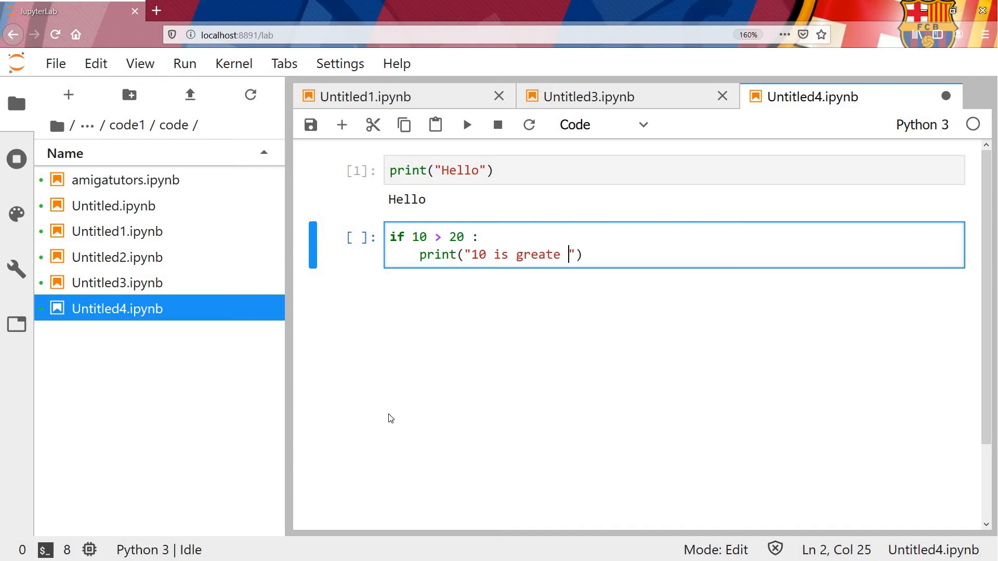
pyautogui.press('BackSpace')
pyautogui.write('r than ')
pyautogui.write('20')
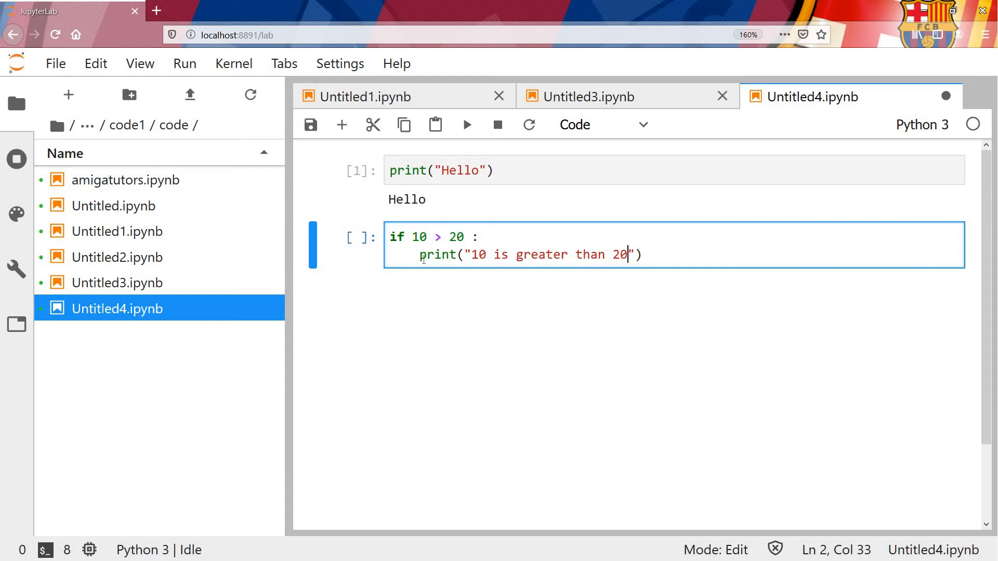
pyautogui.write('")')
# - Add an else branch printing "20 is greate than 10" and run the cell
pyautogui.press('Return')
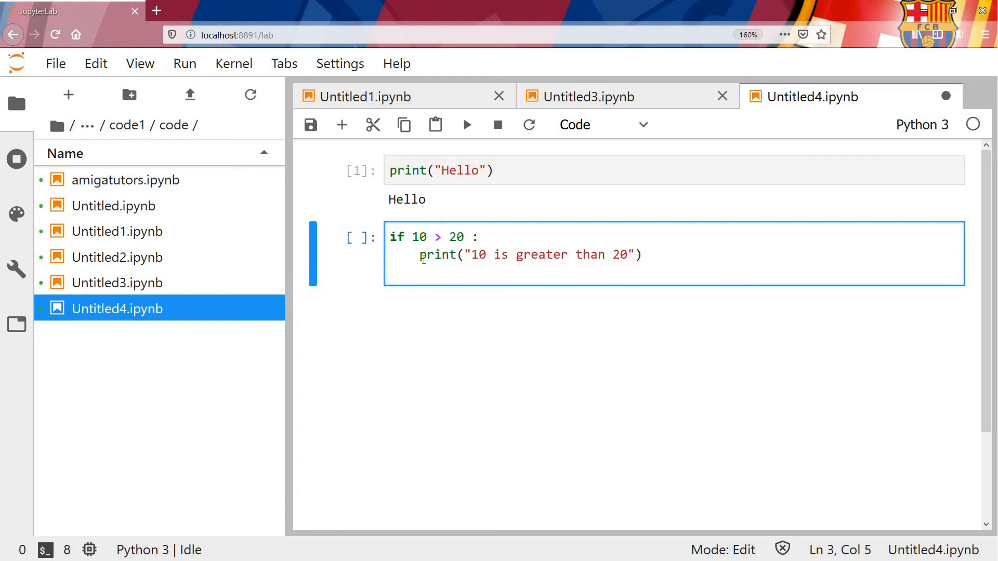
pyautogui.press('BackSpace')
pyautogui.press('BackSpace')
pyautogui.press('BackSpace')
pyautogui.press('BackSpace')
pyautogui.write('el')
pyautogui.write('se')
pyautogui.write(':')
pyautogui.press('Return')
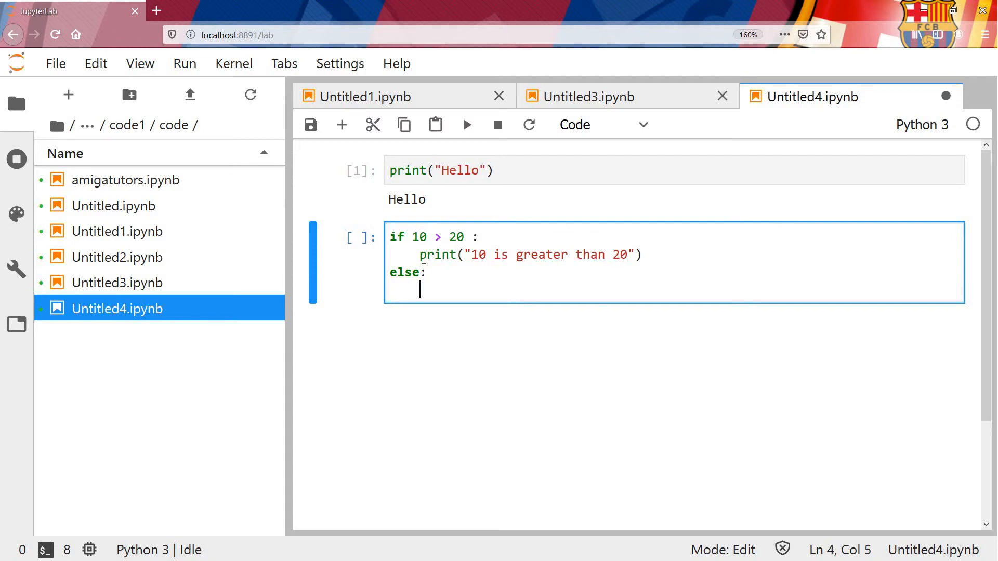
pyautogui.write('print')
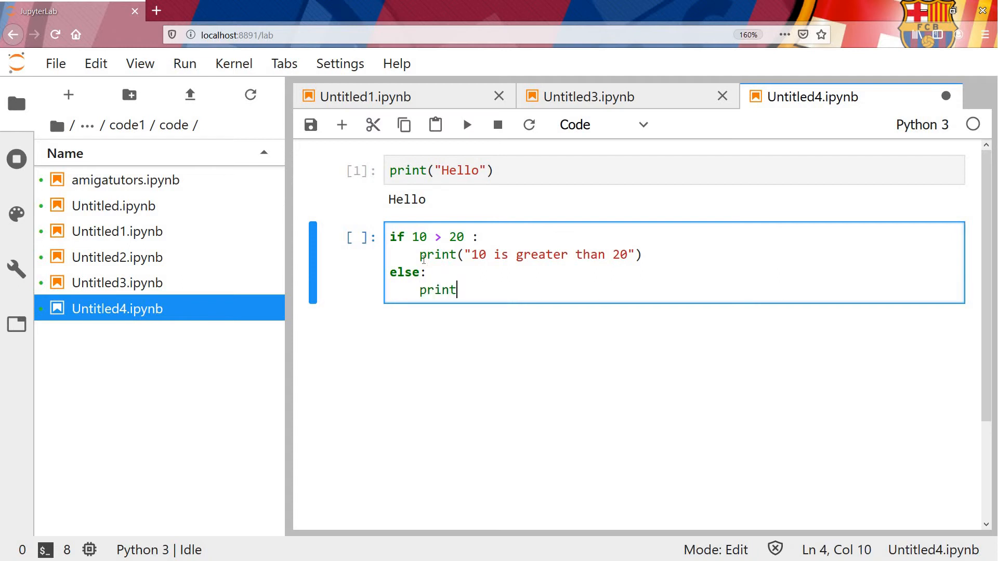
pyautogui.write('(')
pyautogui.write('"20 ')
pyautogui.write('is gre')
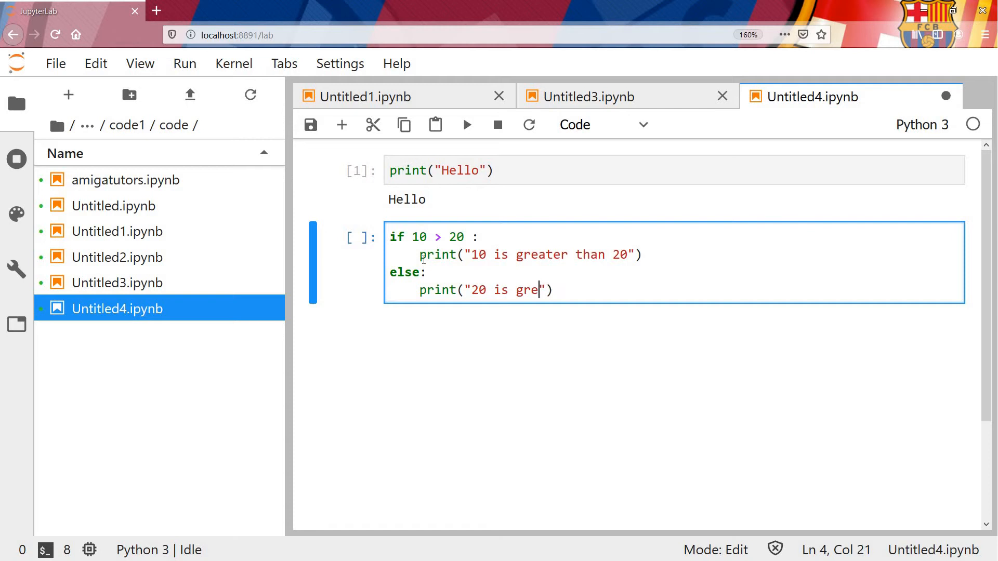
pyautogui.write('ate than ')
pyautogui.write('10')
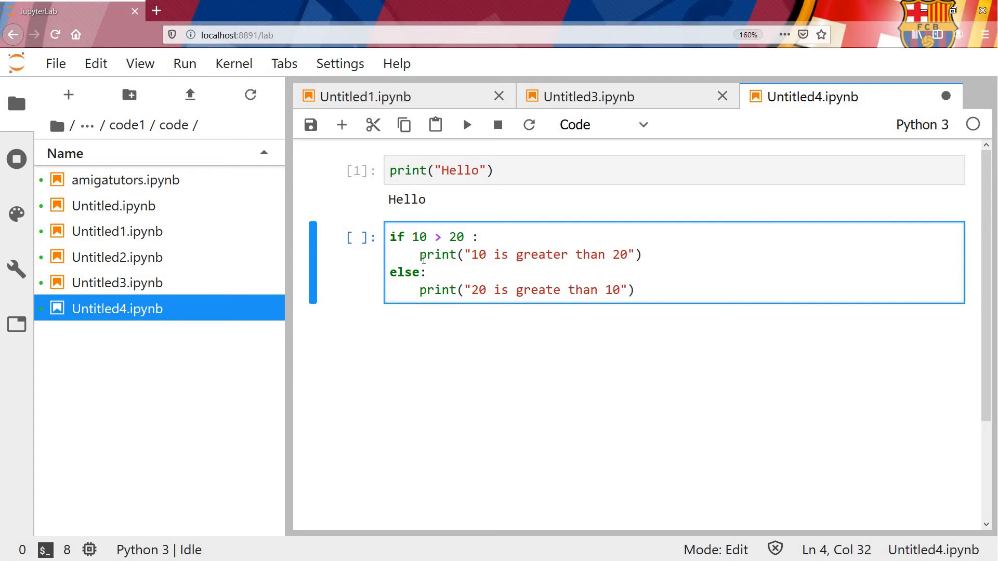
pyautogui.hotkey('shift', 'Return')
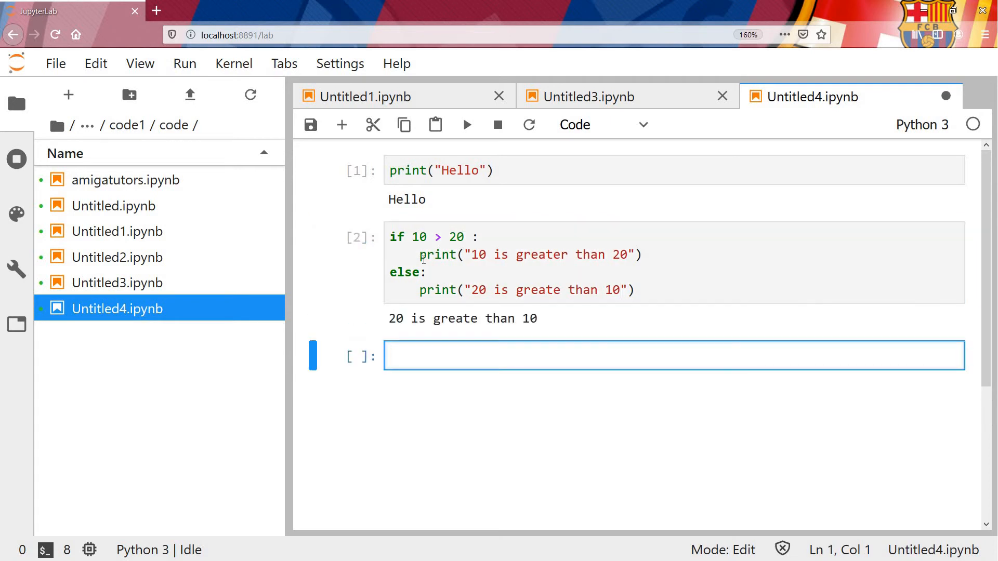
# - Save the Untitled4 notebook with Ctrl+S
pyautogui.hotkey('ctrl', 's')
pyautogui.write('a ')
pyautogui.write('= 1')
pyautogui.write('00')
# - Define a = 100 and b = 20 in the third cell and run it
pyautogui.press('Return')
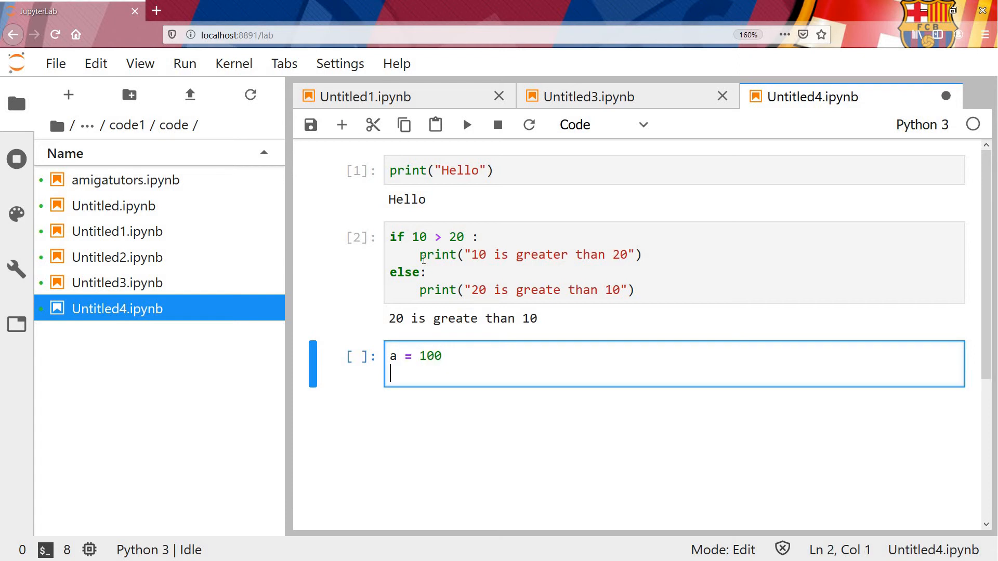
pyautogui.write('b')
pyautogui.write(' =')
pyautogui.write('20')
pyautogui.press('Left')
pyautogui.press('Left')
pyautogui.press('Left')
pyautogui.press('Right')
pyautogui.press('Right')
pyautogui.hotkey('shift', 'Return')
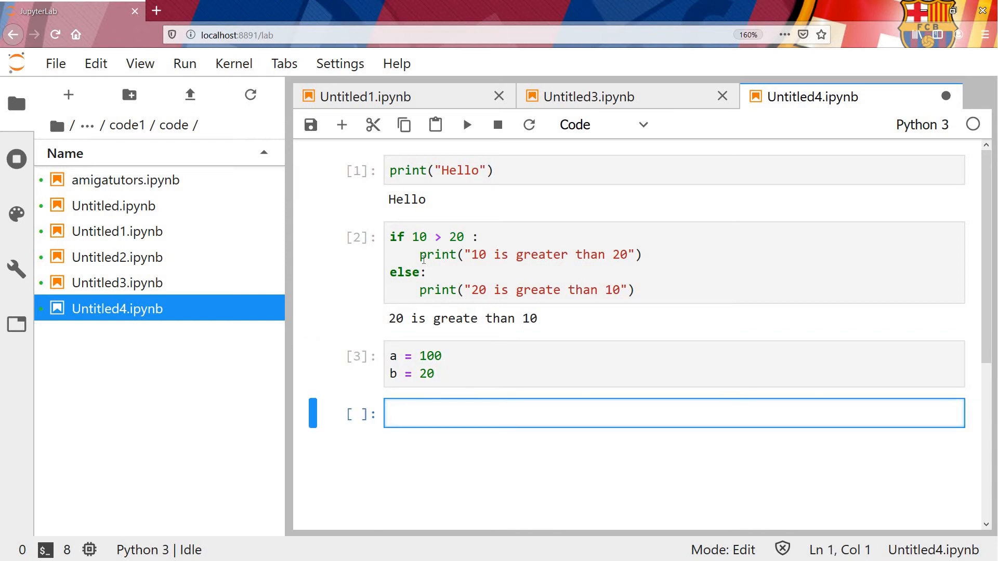
# - Re-edit the cell to add c = 10 and begin an if statement line
pyautogui.click(465, 369)
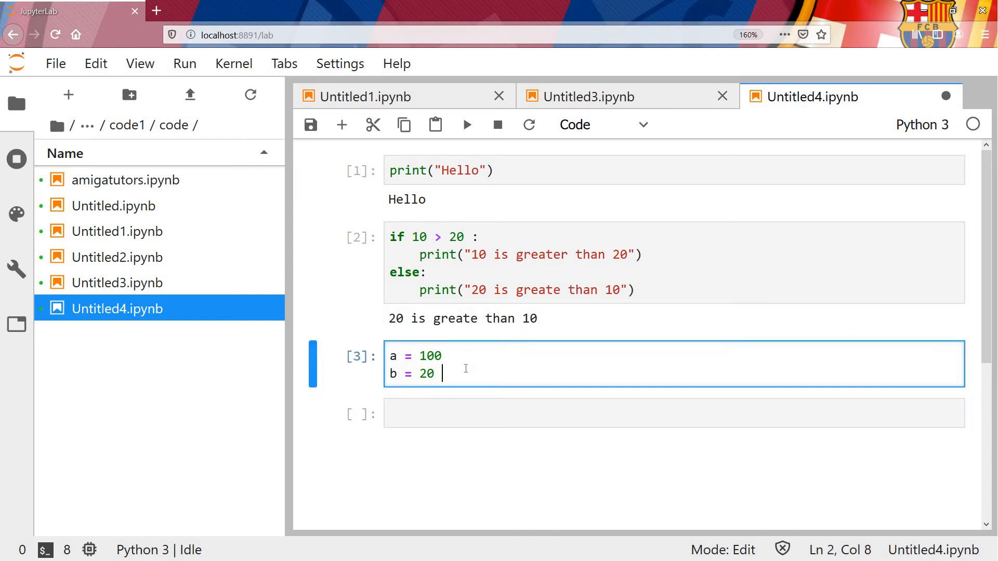
pyautogui.press('Return')
pyautogui.write('c')
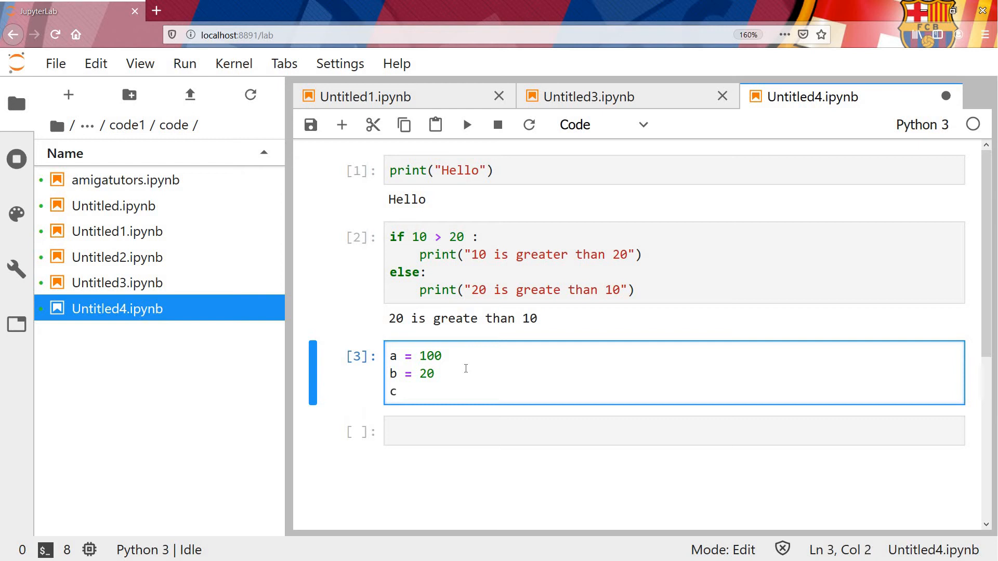
pyautogui.write(' = 10')
pyautogui.press('Return')
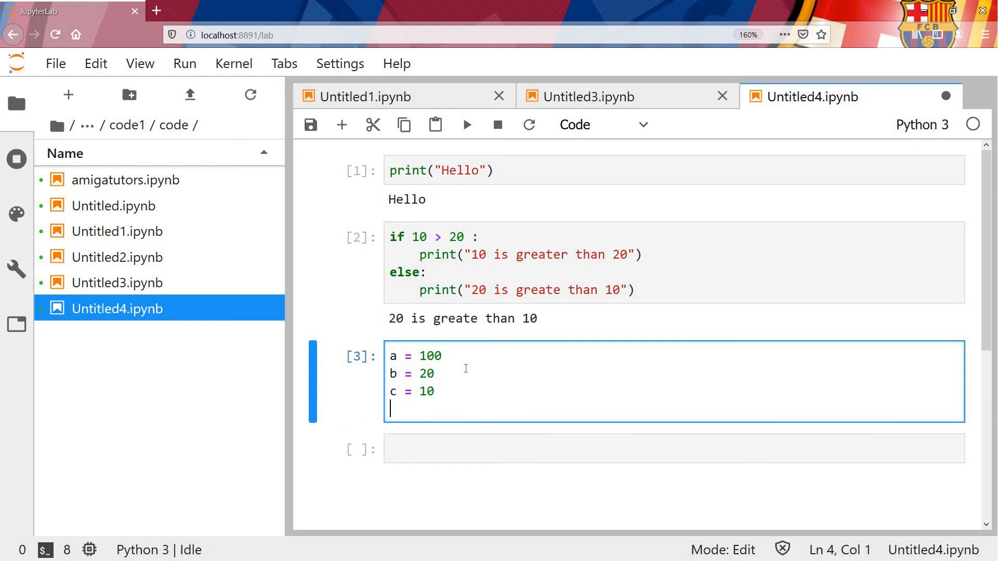
pyautogui.write('if ')
pyautogui.write('a')
pyautogui.write('>')
pyautogui.write('b')
pyautogui.write(':')
# - Nest if a>b: and if a>c: with print(a) as the inner body
pyautogui.press('Return')
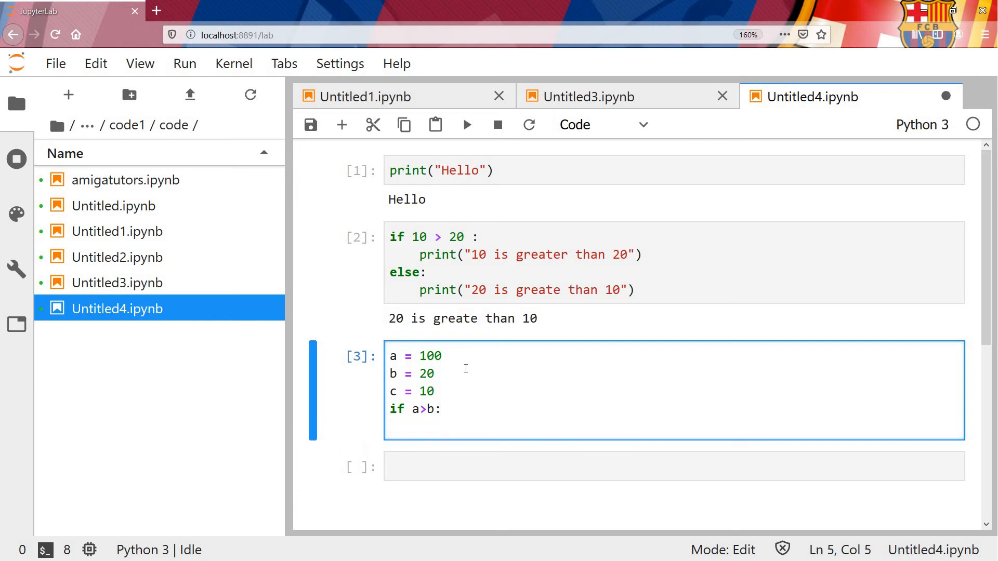
pyautogui.write('if ')
pyautogui.write('a')
pyautogui.write('>c')
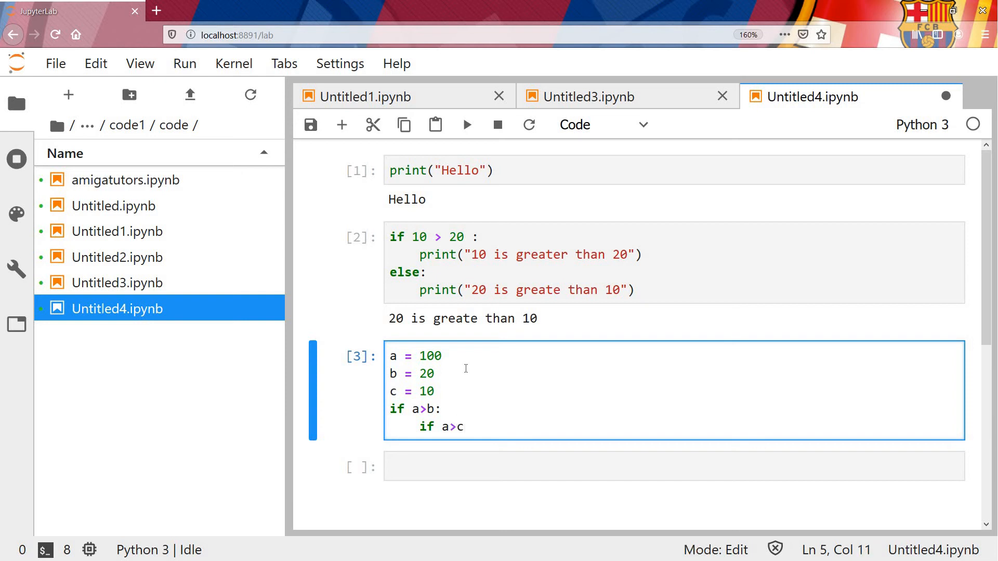
pyautogui.write(':')
pyautogui.press('Return')
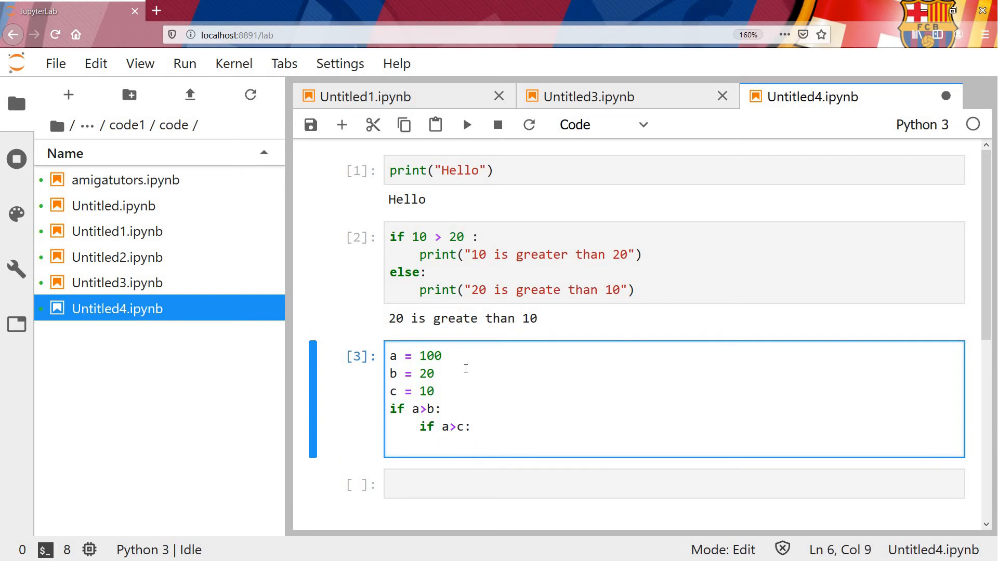
pyautogui.write('print')
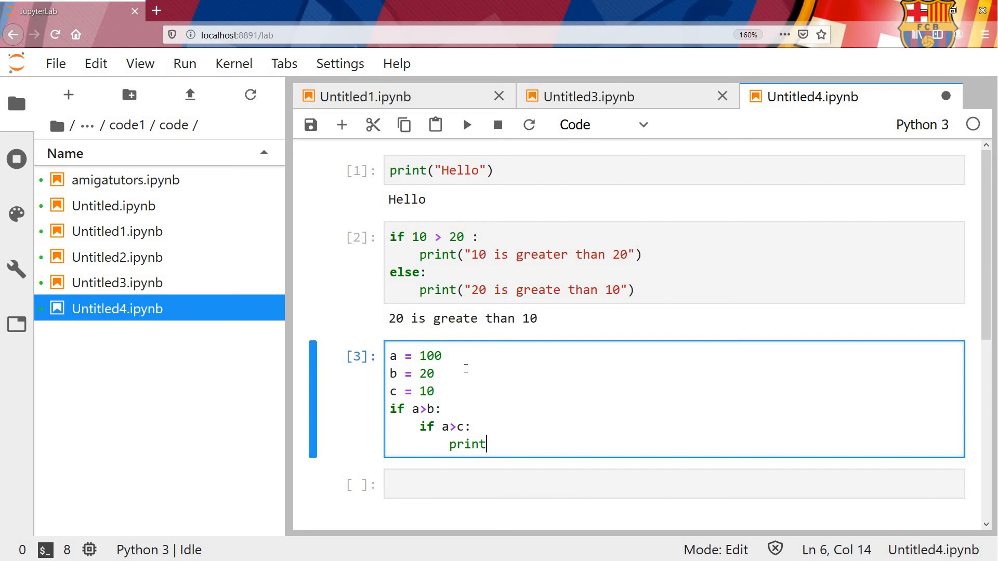
pyautogui.write('(a)')
# - Dedent and add elif b>c: with print(b) beneath it
pyautogui.press('Return')
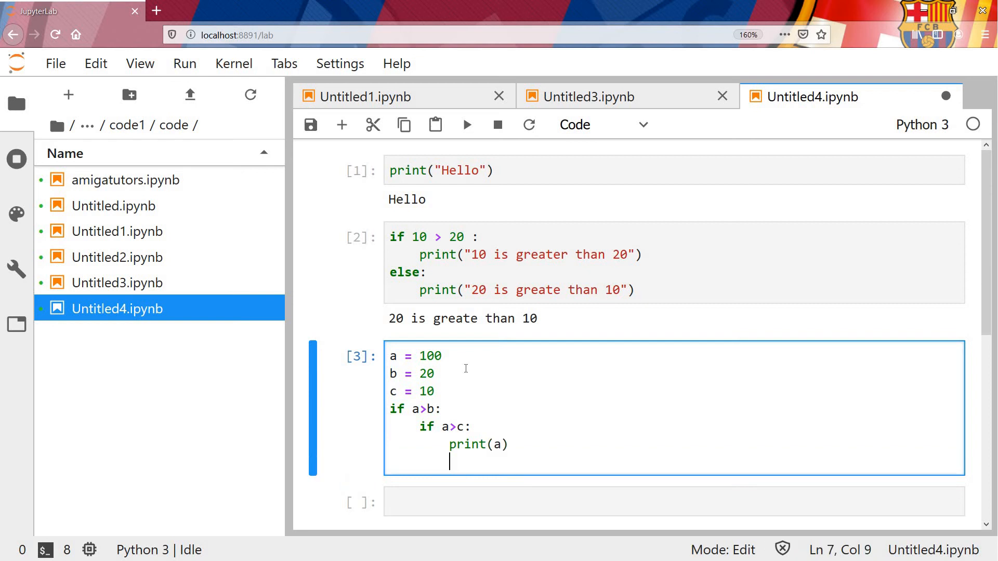
pyautogui.press('BackSpace')
pyautogui.press('BackSpace')
pyautogui.press('BackSpace')
pyautogui.press('BackSpace')
pyautogui.press('BackSpace')
pyautogui.press('BackSpace')
pyautogui.press('BackSpace')
pyautogui.press('BackSpace')
pyautogui.press('BackSpace')
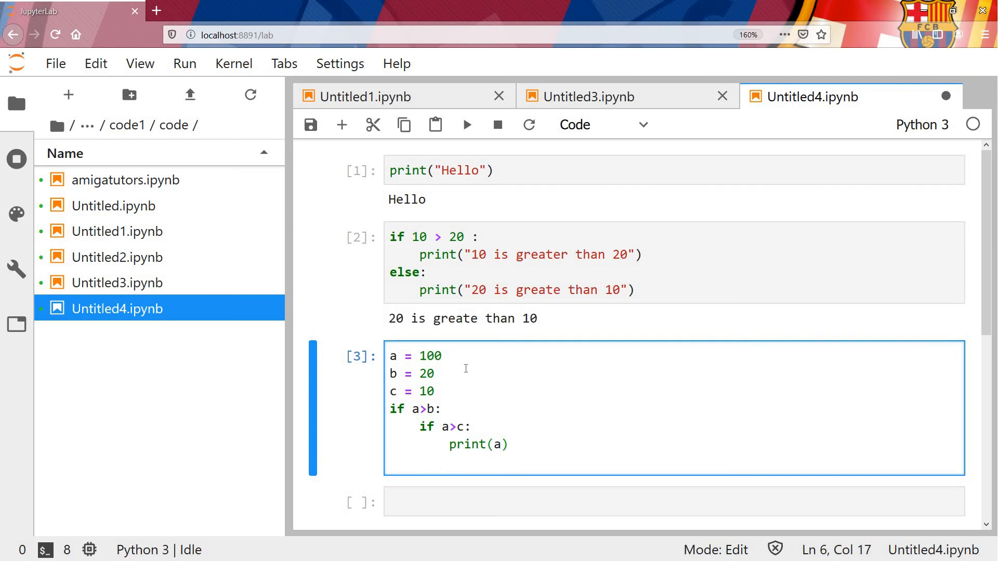
pyautogui.press('Down')
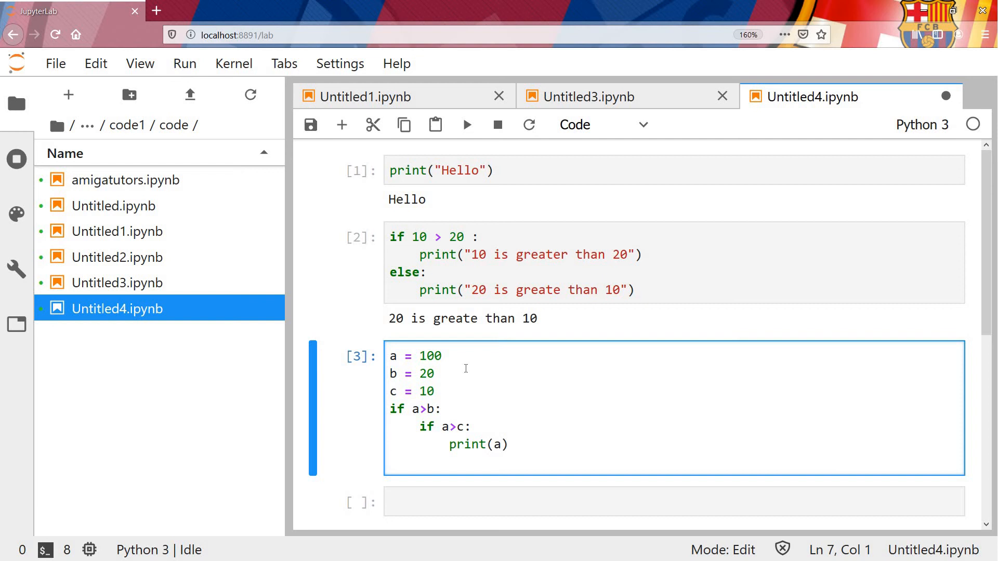
pyautogui.write('el')
pyautogui.write('if')
pyautogui.write('bb')
pyautogui.press('BackSpace')
pyautogui.write('>')
pyautogui.write('c')
pyautogui.write(':')
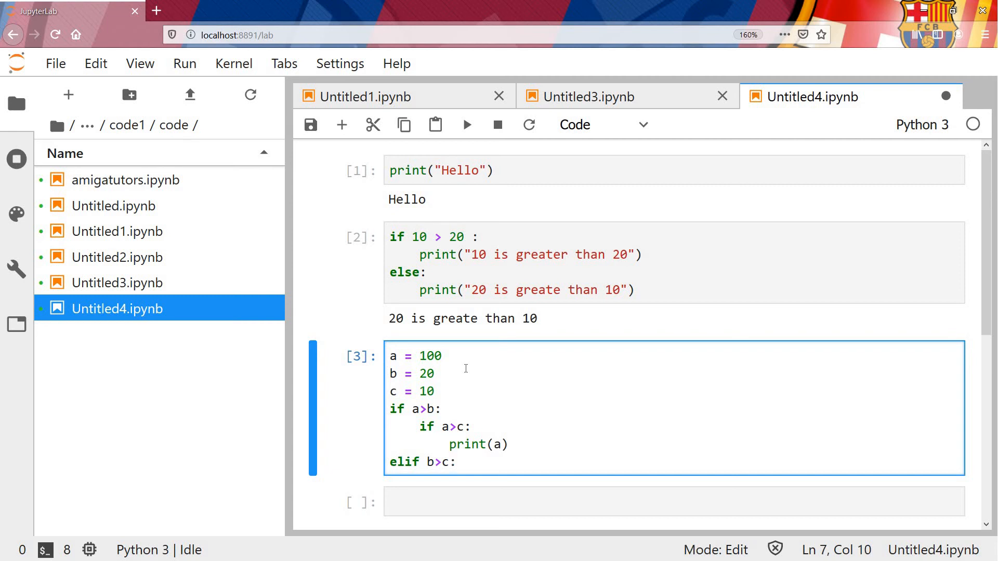
pyautogui.press('Return')
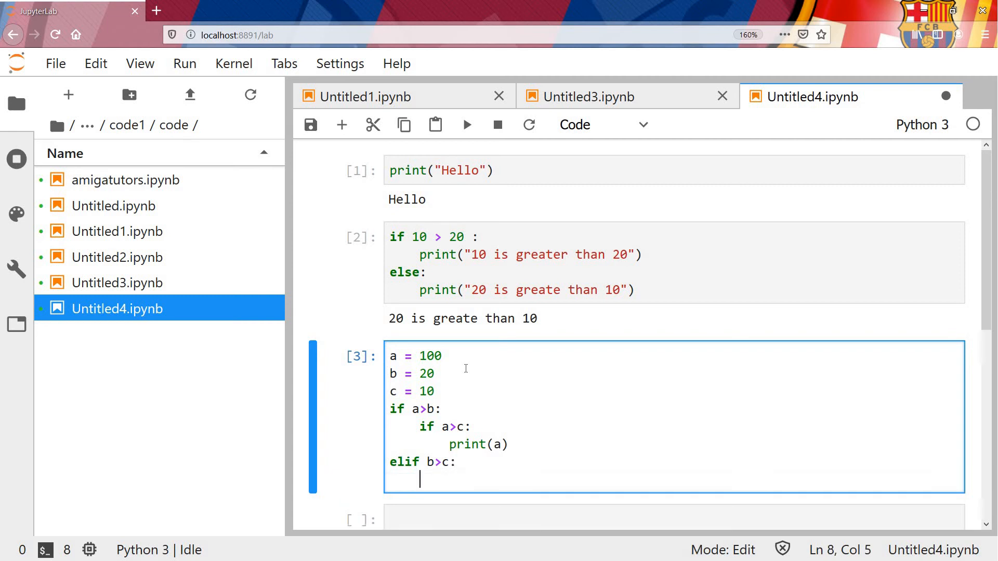
pyautogui.write('p')
pyautogui.write('rint(')
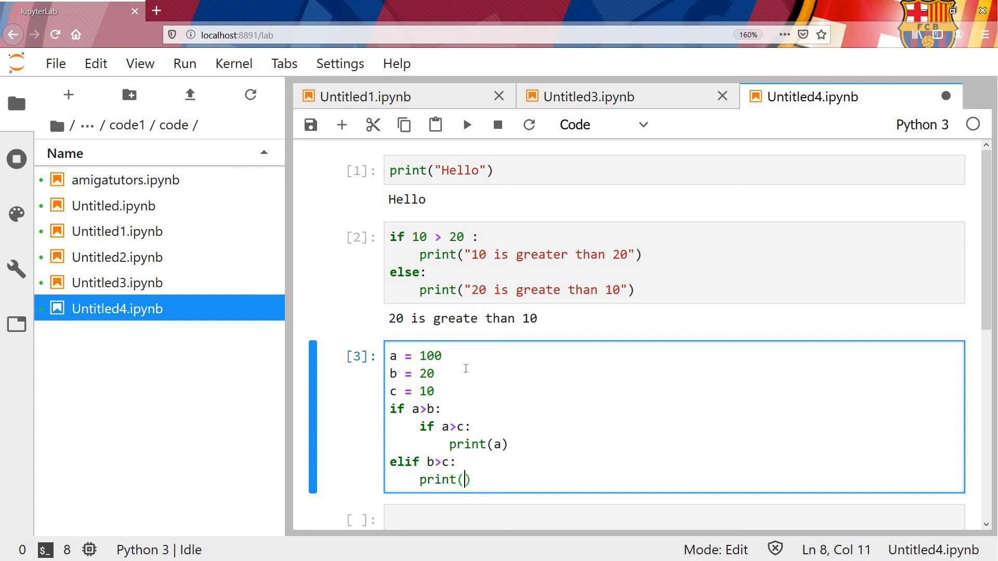
pyautogui.write('b)')
# - Dedent again and add else: with print(c) beneath it
pyautogui.press('Return')
pyautogui.press('BackSpace')
pyautogui.press('BackSpace')
pyautogui.press('BackSpace')
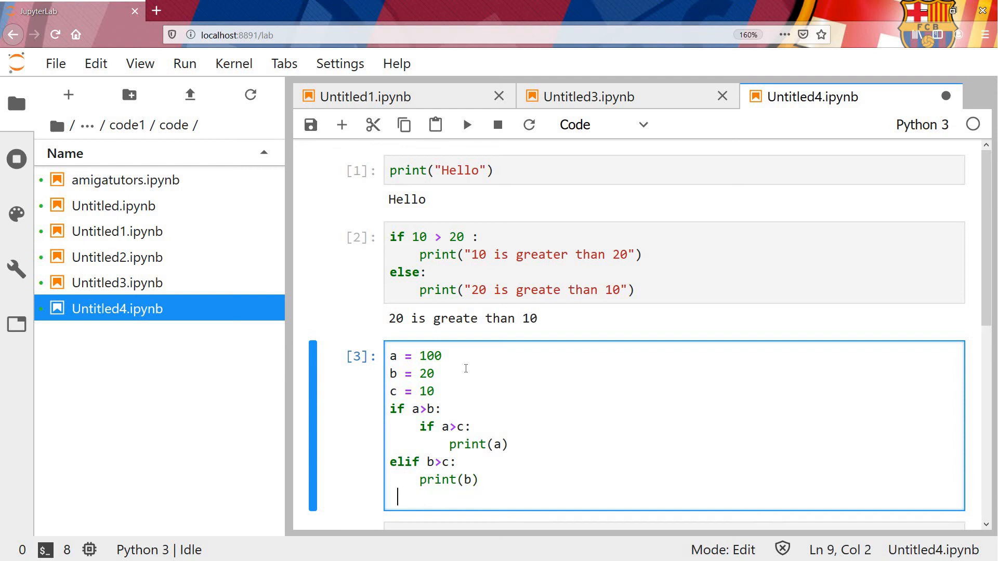
pyautogui.press('BackSpace')
pyautogui.write('els')
pyautogui.write('e:')
pyautogui.press('Return')
pyautogui.write('pri')
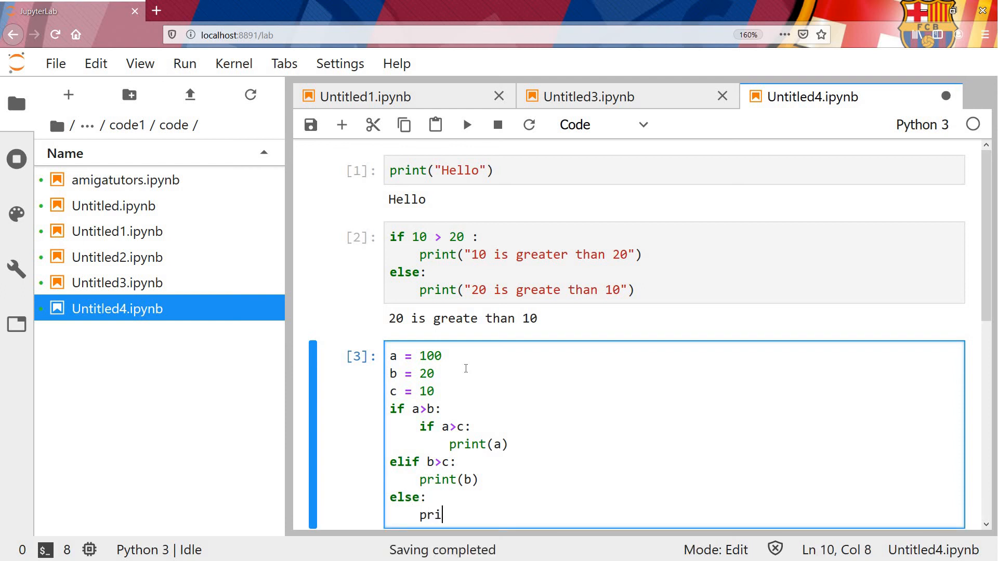
pyautogui.write('nt(c')
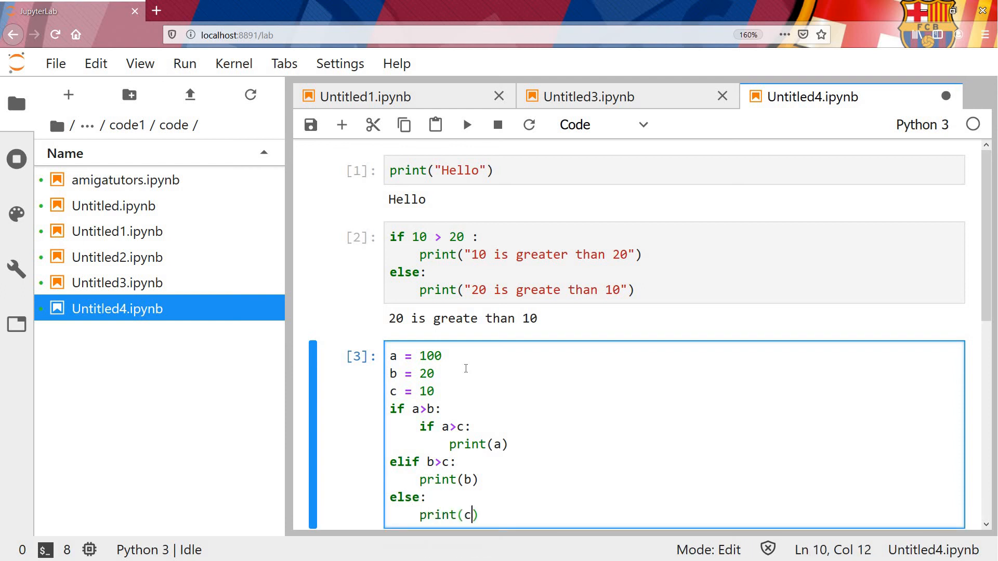
pyautogui.write(')')
pyautogui.scroll(-3, 367, 447)
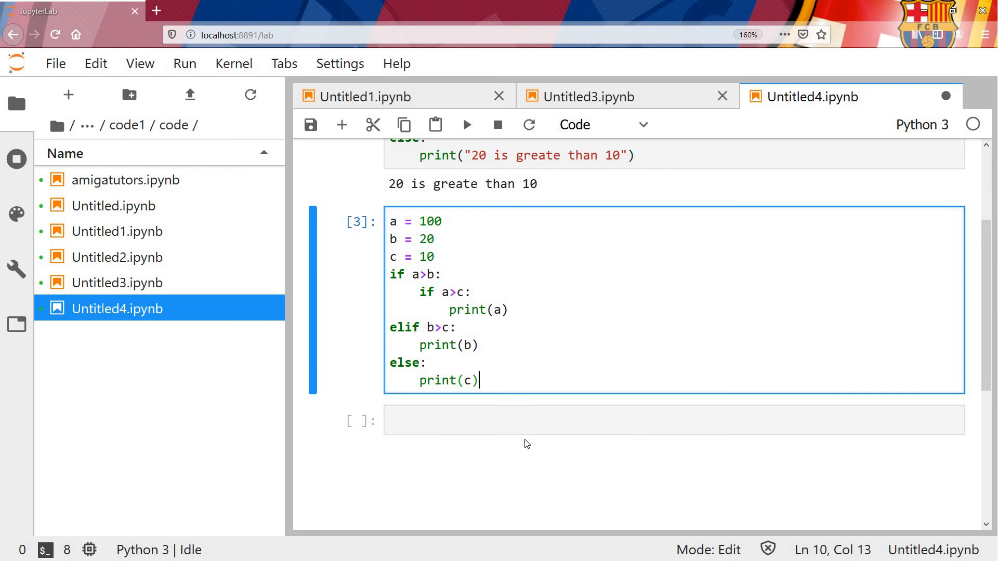
# - Run the nested conditional cell with Alt+Enter so it outputs 100
pyautogui.hotkey('alt', 'Return')
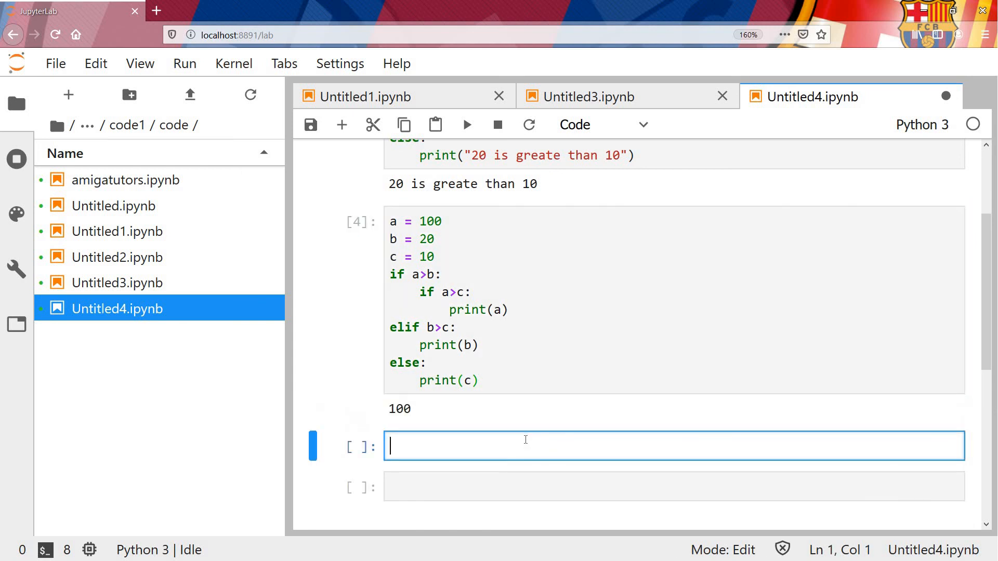